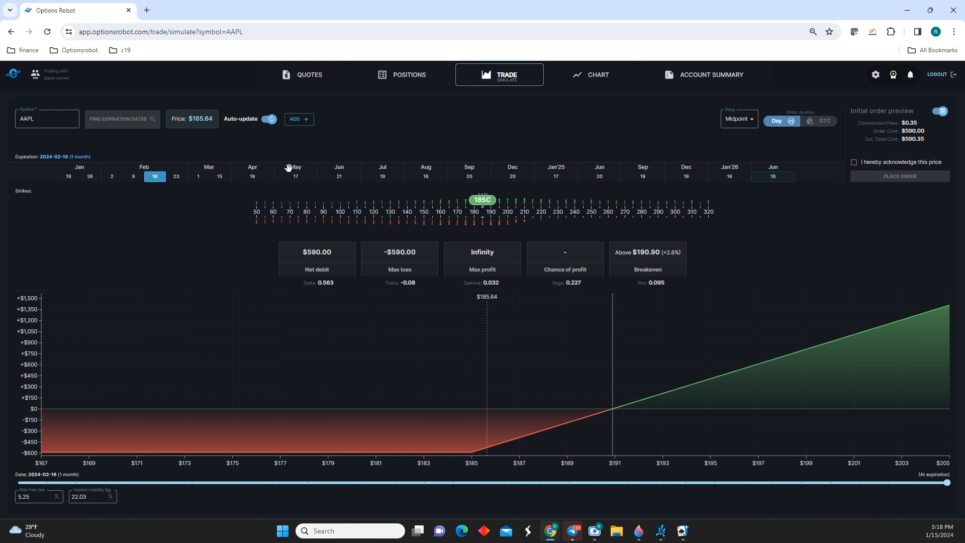
Set the AAPL option's expiration to 15 March 2024 and look over the leg types that can be added.
{"action": "left_click", "coordinate": [219, 178]}
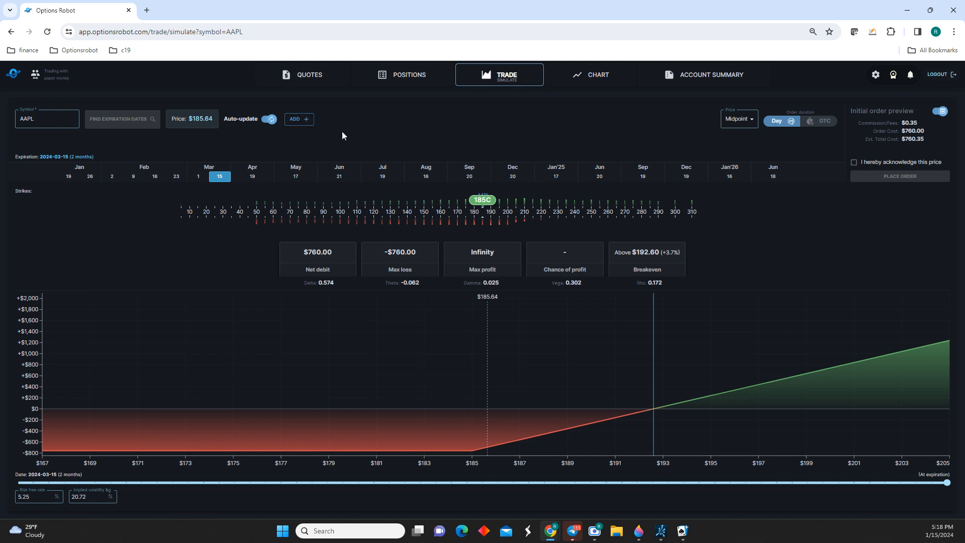
{"action": "left_click", "coordinate": [302, 119]}
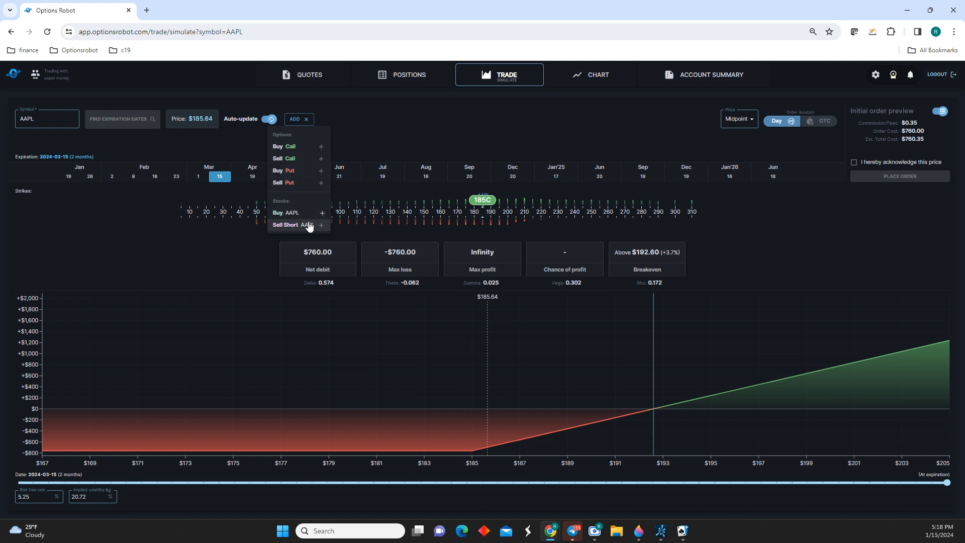
{"action": "left_click", "coordinate": [406, 124]}
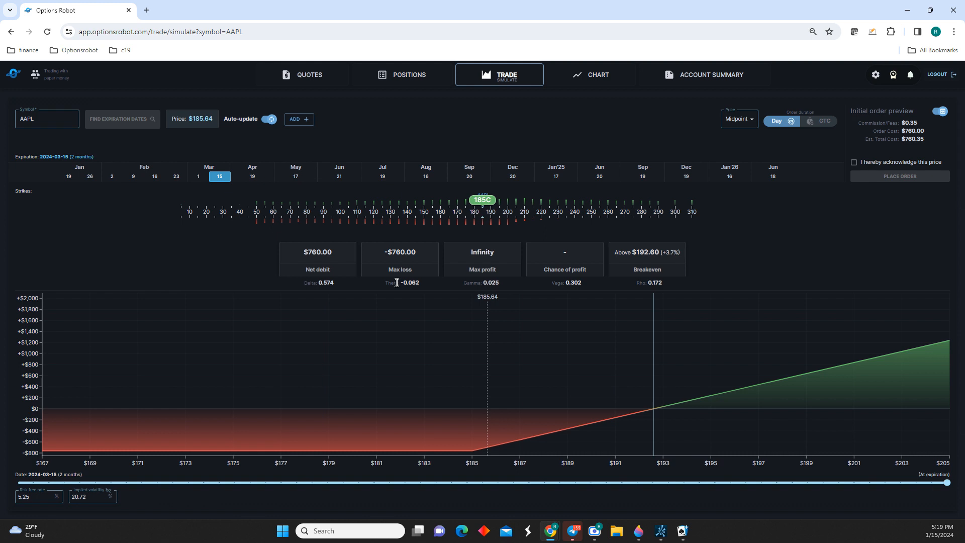
Set the long 185 call's quantity to 5 and give it a custom price of 3.5.
{"action": "left_click", "coordinate": [485, 200]}
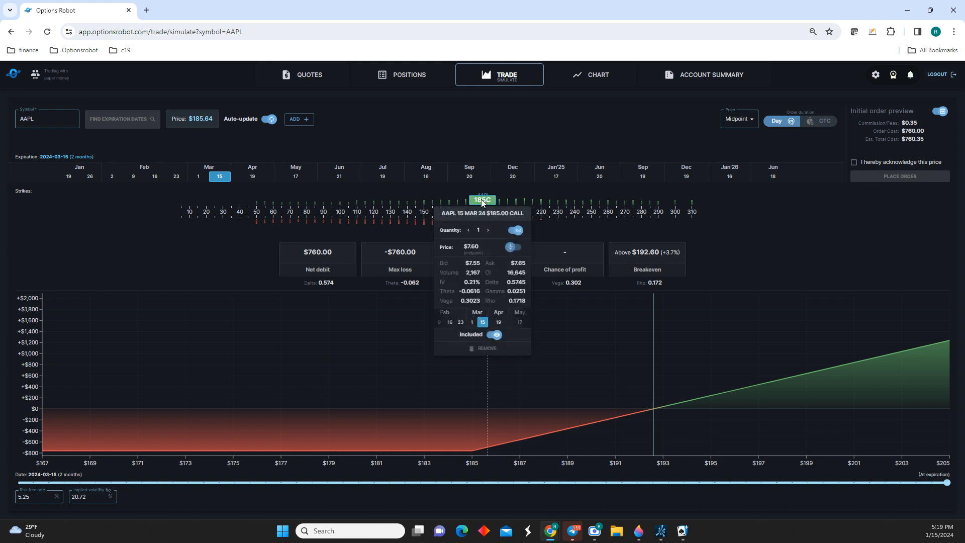
{"action": "left_click", "coordinate": [489, 231]}
{"action": "left_click", "coordinate": [488, 230]}
{"action": "left_click", "coordinate": [489, 230]}
{"action": "left_click", "coordinate": [489, 230]}
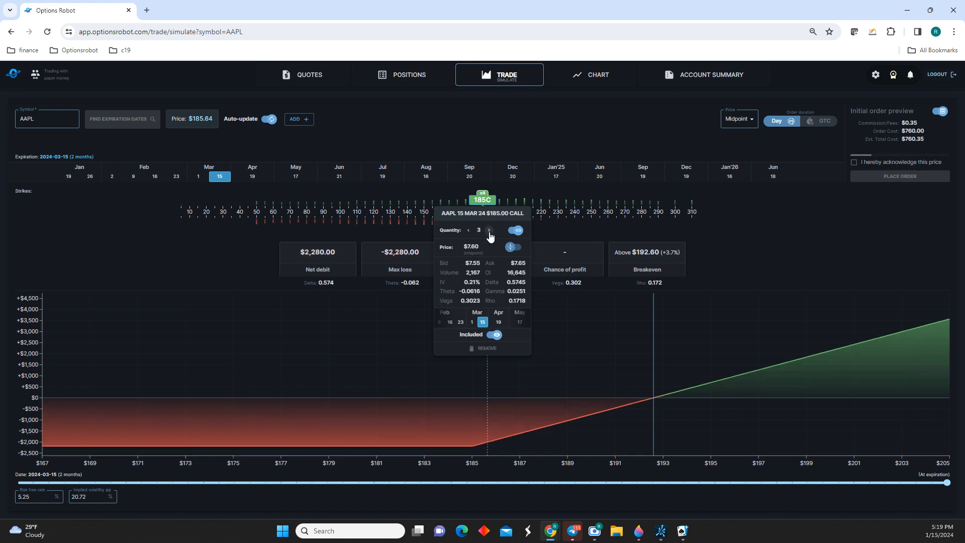
{"action": "left_click", "coordinate": [489, 230]}
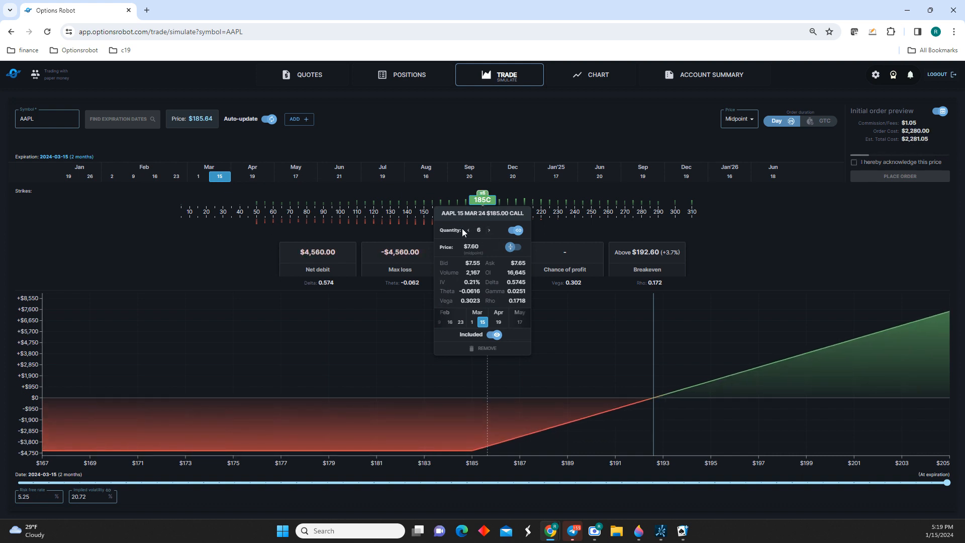
{"action": "left_click", "coordinate": [469, 230]}
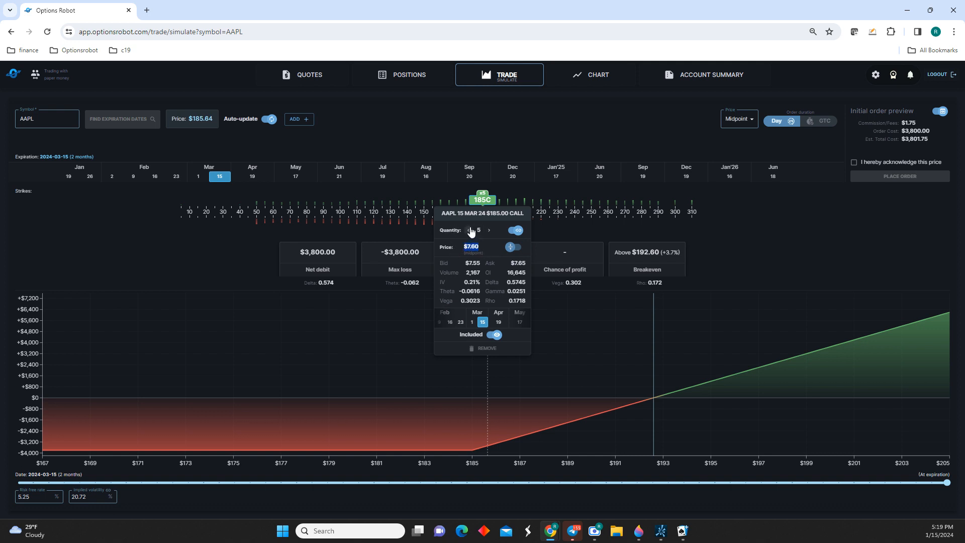
{"action": "left_click", "coordinate": [513, 247]}
{"action": "type", "text": "3.5"}
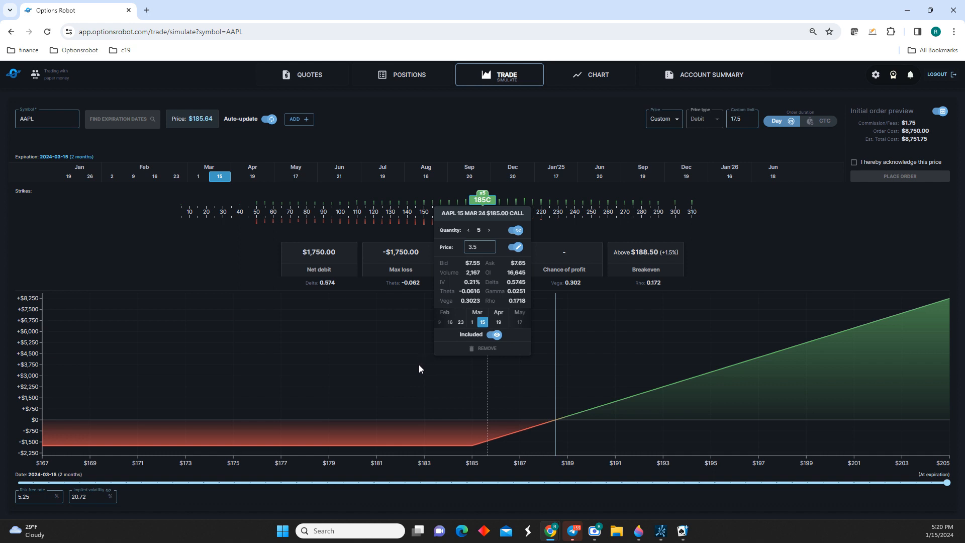
{"action": "left_click", "coordinate": [165, 479]}
Examine the profit curve at 2024-01-15, 2024-01-30 and 2024-02-25, ending back at expiration.
{"action": "left_click_drag", "start_coordinate": [945, 488], "coordinate": [24, 491]}
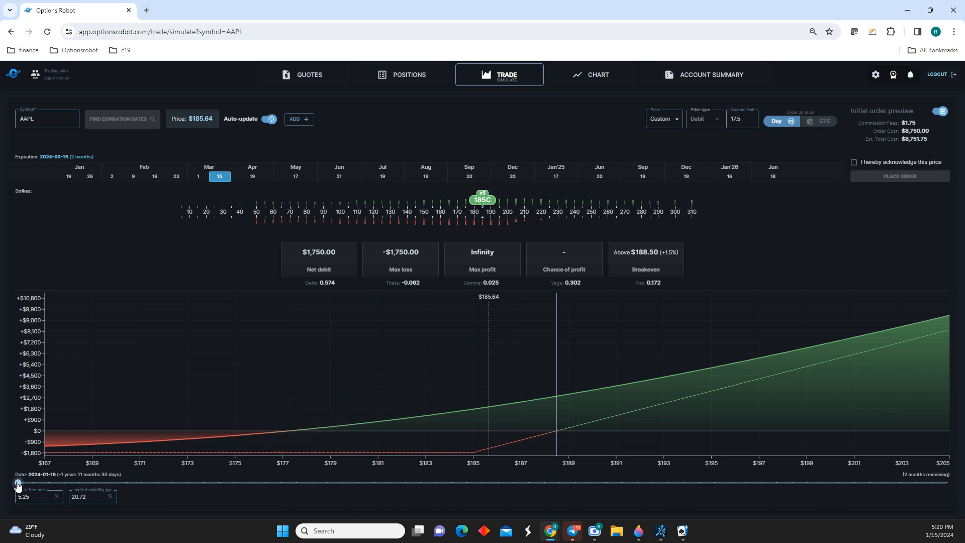
{"action": "left_click_drag", "start_coordinate": [22, 483], "coordinate": [255, 497]}
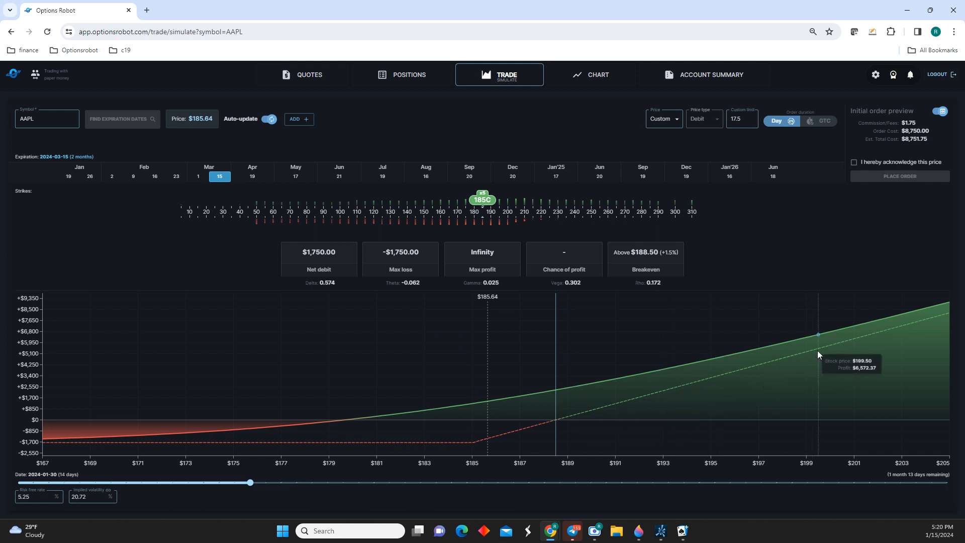
{"action": "left_click_drag", "start_coordinate": [253, 484], "coordinate": [652, 483]}
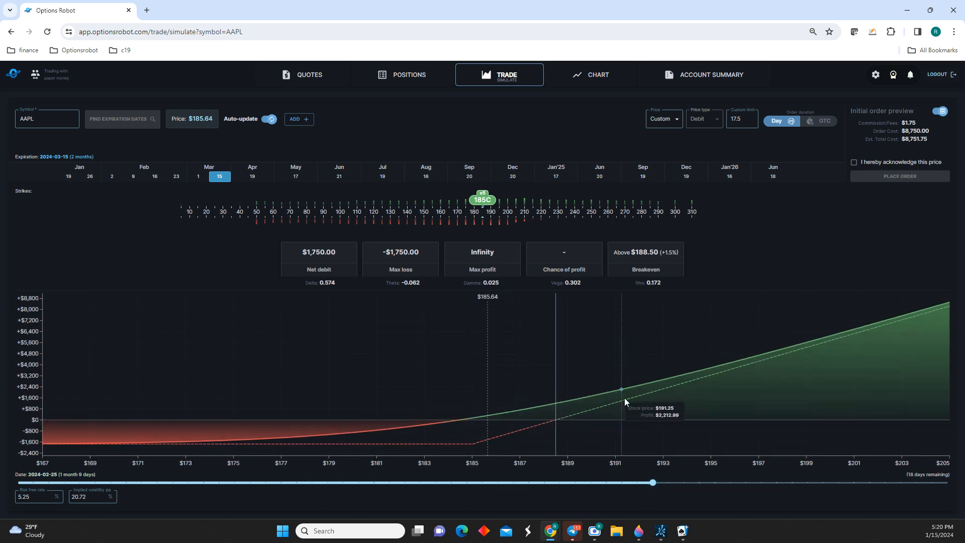
{"action": "left_click_drag", "start_coordinate": [649, 486], "coordinate": [963, 490]}
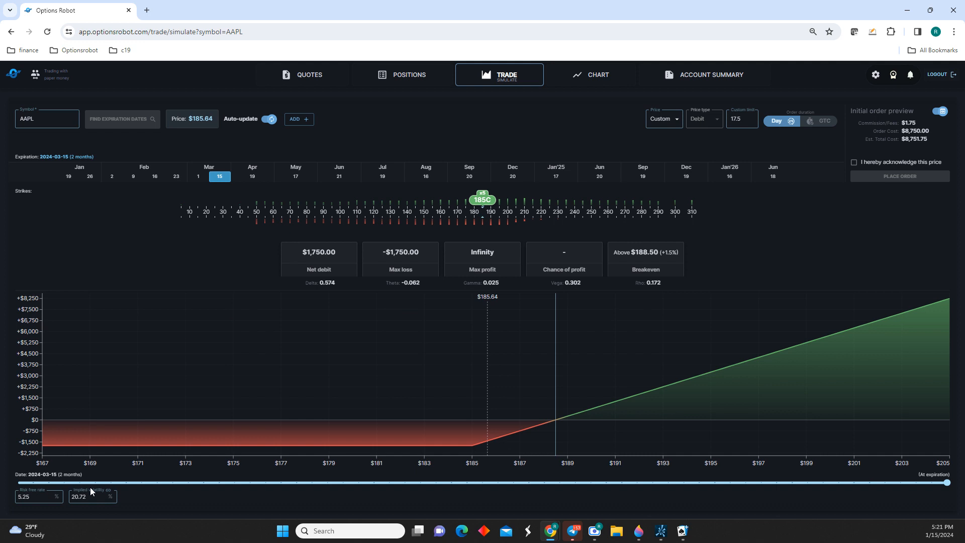
Add a sell call leg, move it to the 200 strike and switch its price to midpoint.
{"action": "left_click", "coordinate": [292, 122]}
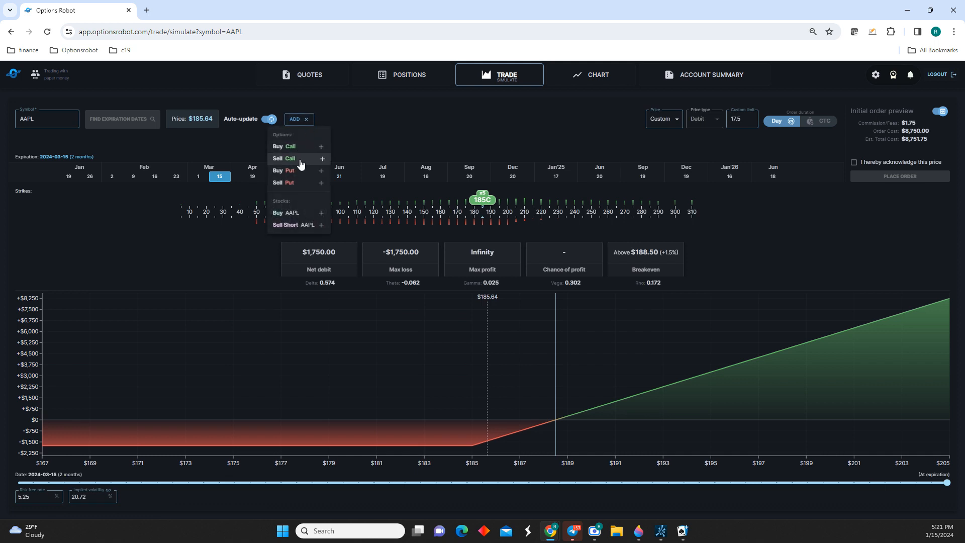
{"action": "left_click", "coordinate": [300, 160]}
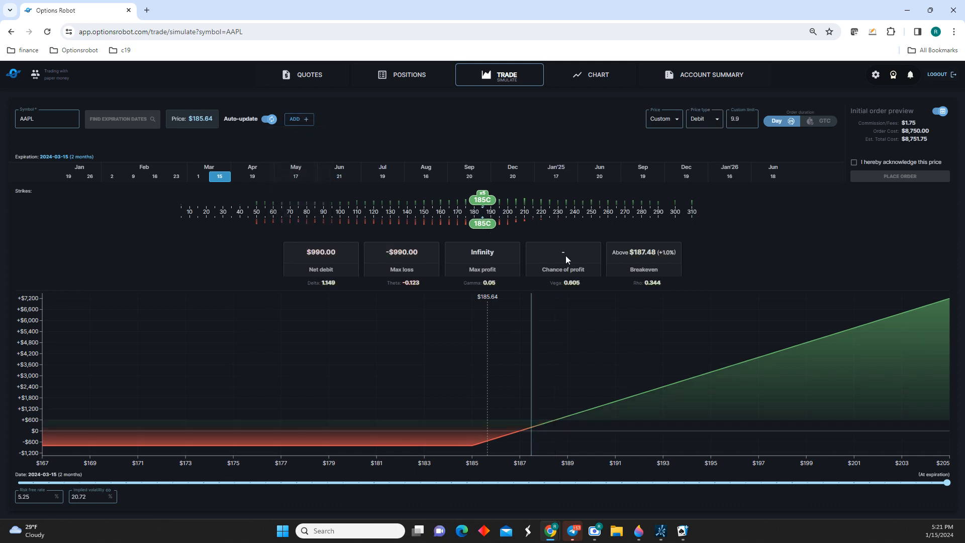
{"action": "left_click_drag", "start_coordinate": [491, 217], "coordinate": [507, 213]}
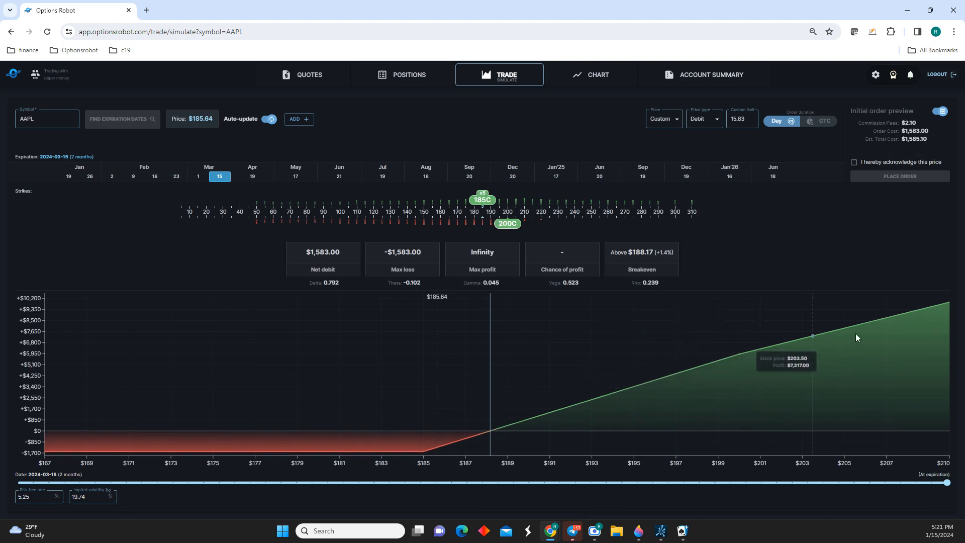
{"action": "left_click", "coordinate": [505, 224]}
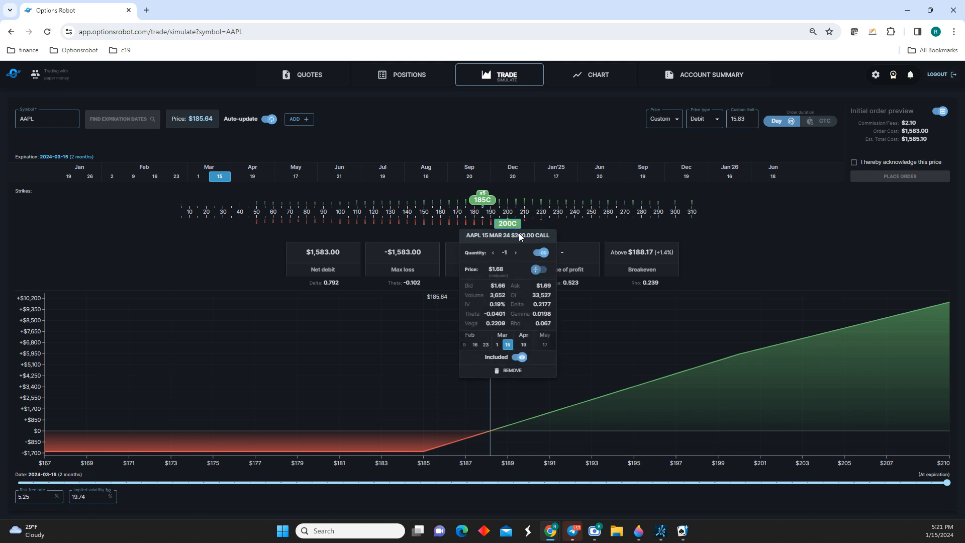
{"action": "left_click", "coordinate": [539, 271]}
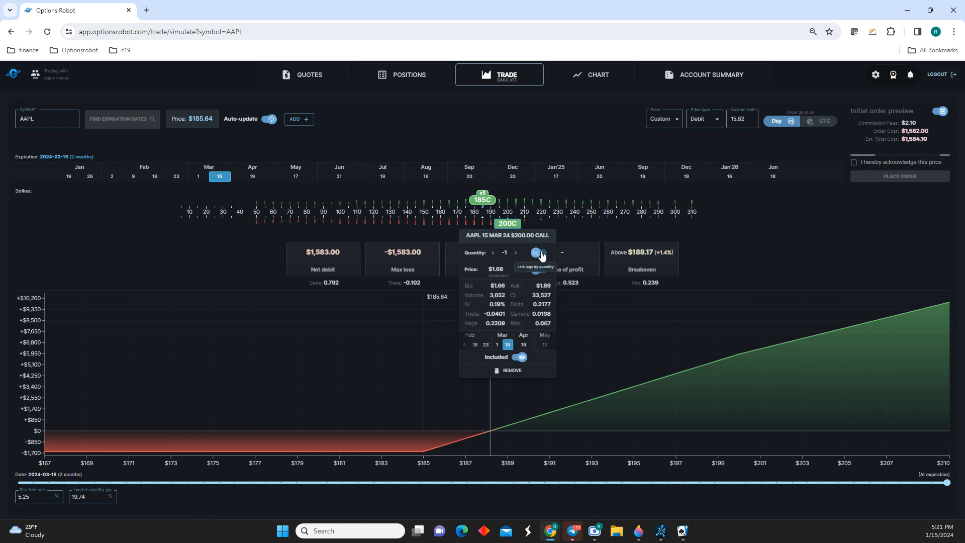
Link the legs by quantity and set the short 200 call's quantity to -5.
{"action": "left_click", "coordinate": [540, 254]}
{"action": "left_click", "coordinate": [515, 253]}
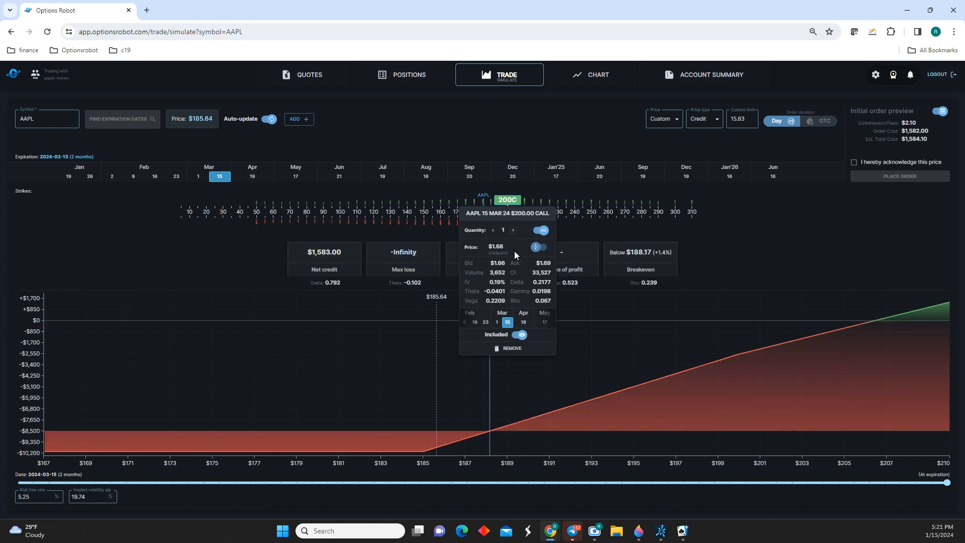
{"action": "left_click", "coordinate": [493, 253]}
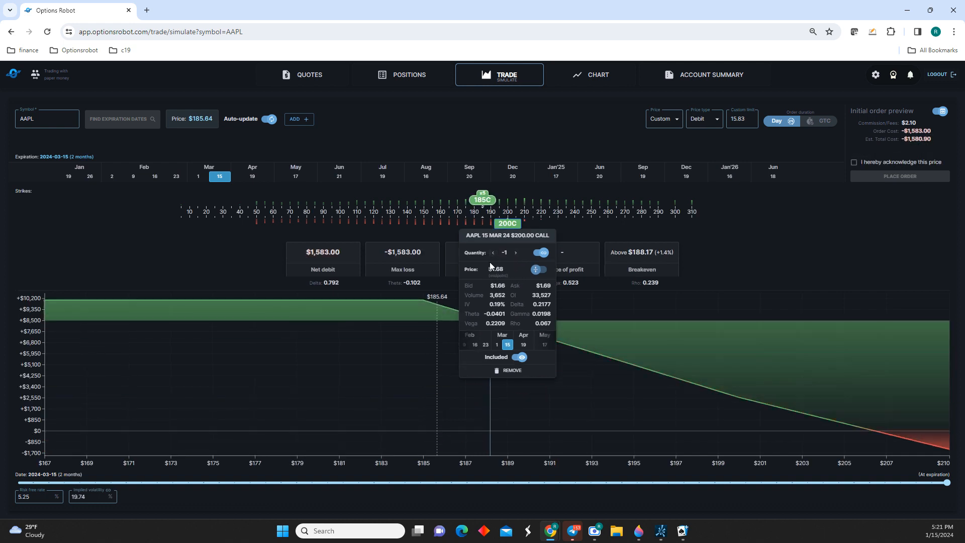
{"action": "left_click", "coordinate": [493, 254]}
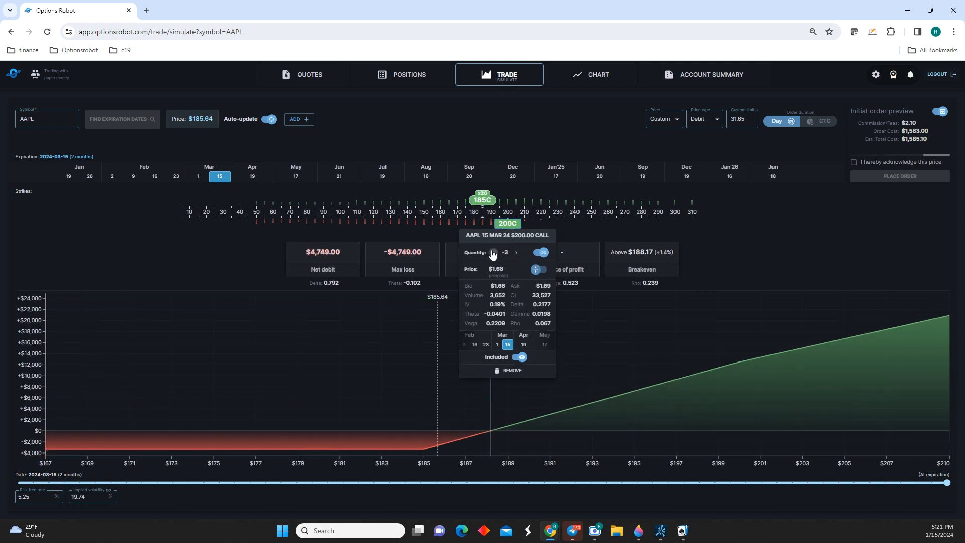
{"action": "left_click", "coordinate": [493, 254]}
{"action": "left_click", "coordinate": [493, 253]}
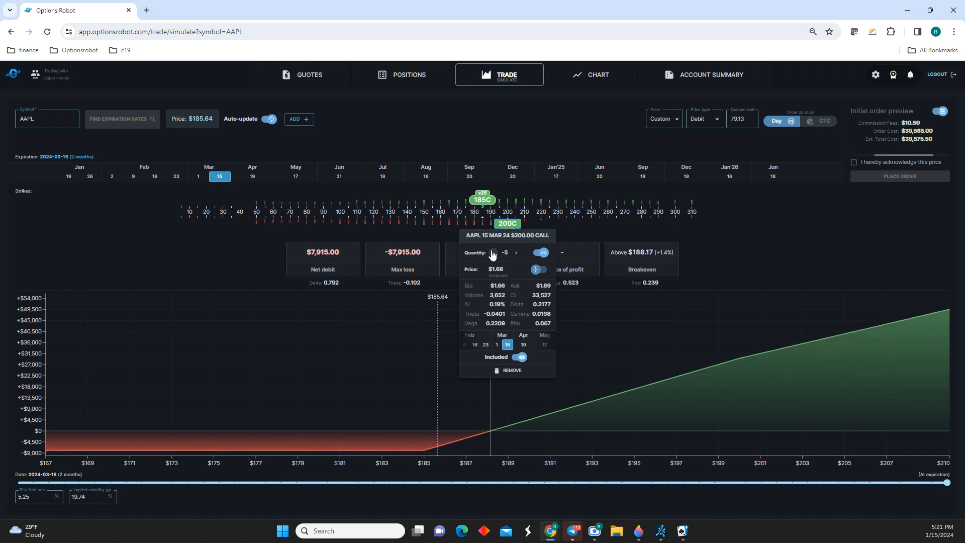
Unlink the leg quantities and set the long 185 call's quantity to 5.
{"action": "left_click", "coordinate": [482, 200]}
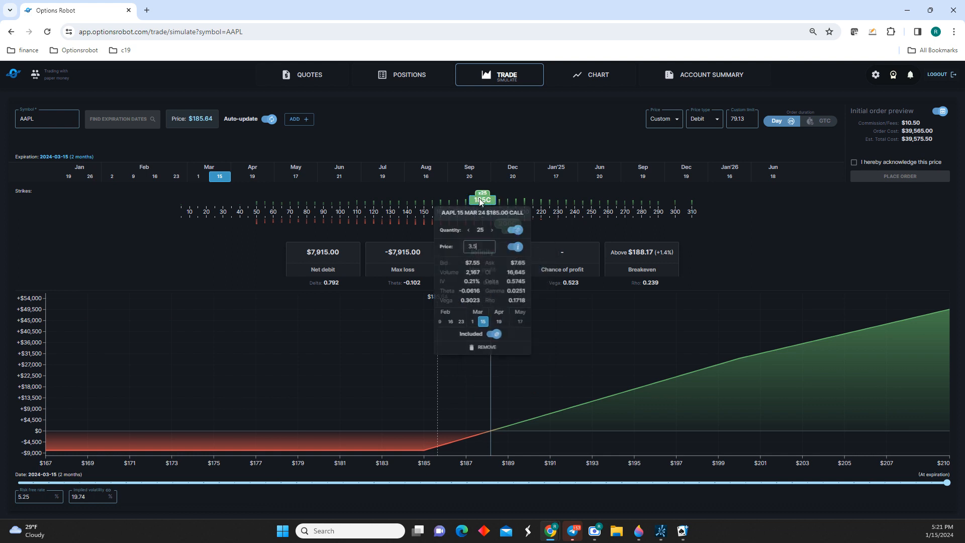
{"action": "left_click", "coordinate": [515, 230]}
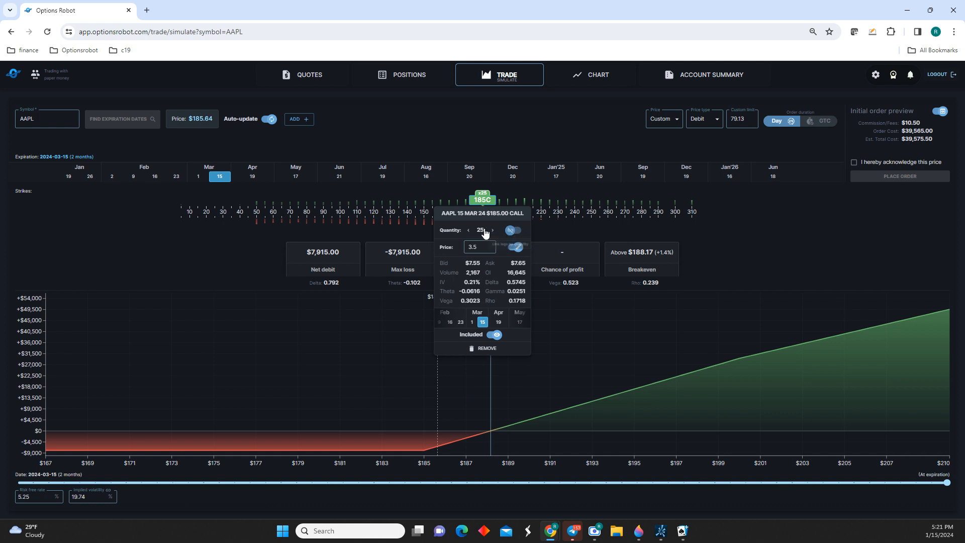
{"action": "left_click", "coordinate": [468, 230]}
{"action": "left_click", "coordinate": [468, 230]}
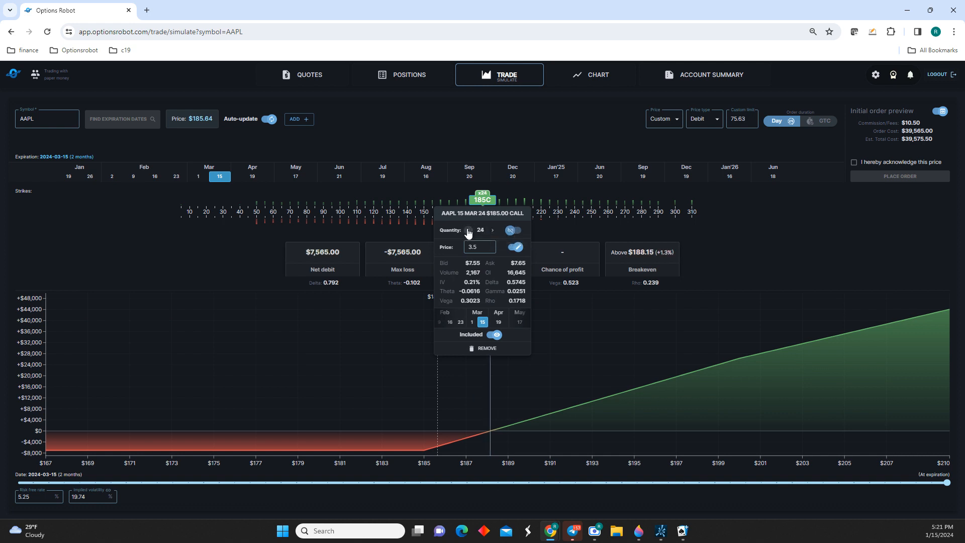
{"action": "left_click", "coordinate": [468, 230]}
{"action": "left_click", "coordinate": [468, 231]}
{"action": "left_click", "coordinate": [468, 230]}
{"action": "left_click", "coordinate": [468, 230]}
{"action": "left_click", "coordinate": [467, 230]}
{"action": "left_click", "coordinate": [468, 230]}
{"action": "left_click", "coordinate": [468, 230]}
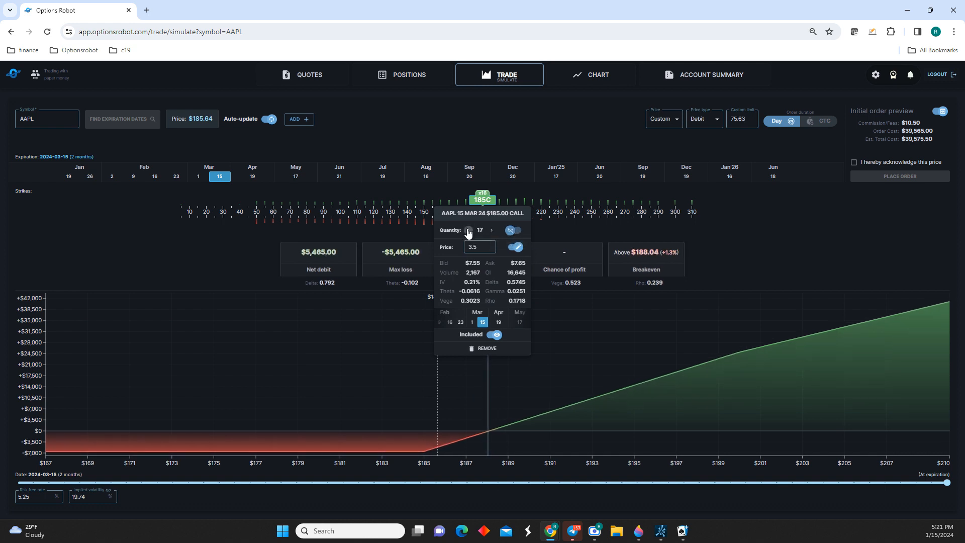
{"action": "double_click", "coordinate": [468, 230]}
{"action": "left_click", "coordinate": [468, 230]}
{"action": "left_click", "coordinate": [467, 230]}
{"action": "left_click", "coordinate": [468, 230]}
{"action": "left_click", "coordinate": [468, 230]}
{"action": "left_click", "coordinate": [468, 230]}
{"action": "left_click", "coordinate": [468, 230]}
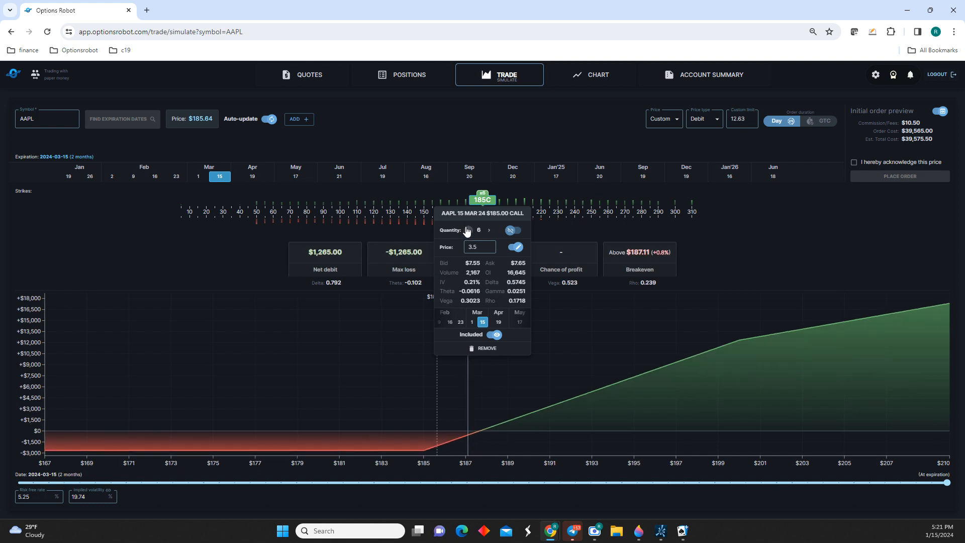
{"action": "left_click", "coordinate": [468, 230]}
{"action": "left_click", "coordinate": [468, 230]}
{"action": "left_click", "coordinate": [468, 230]}
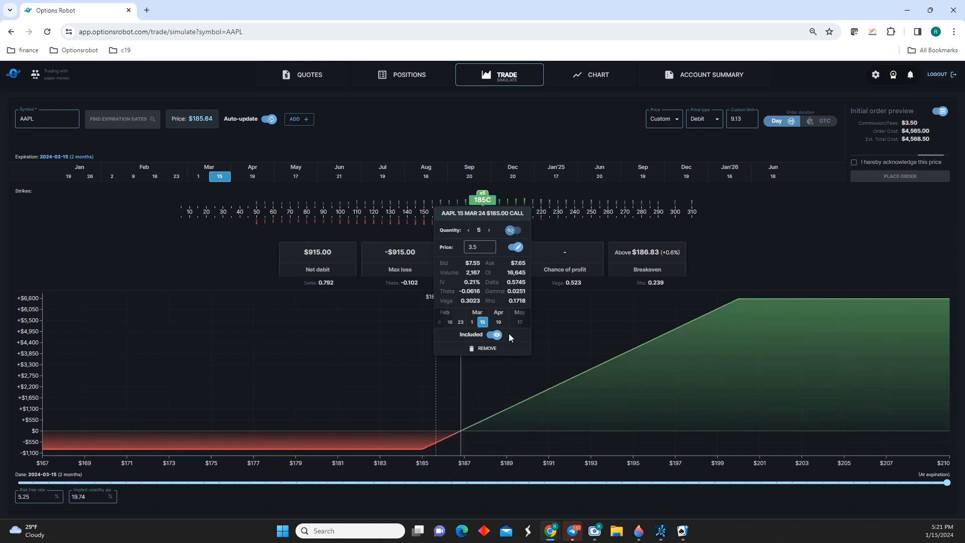
{"action": "left_click", "coordinate": [734, 226]}
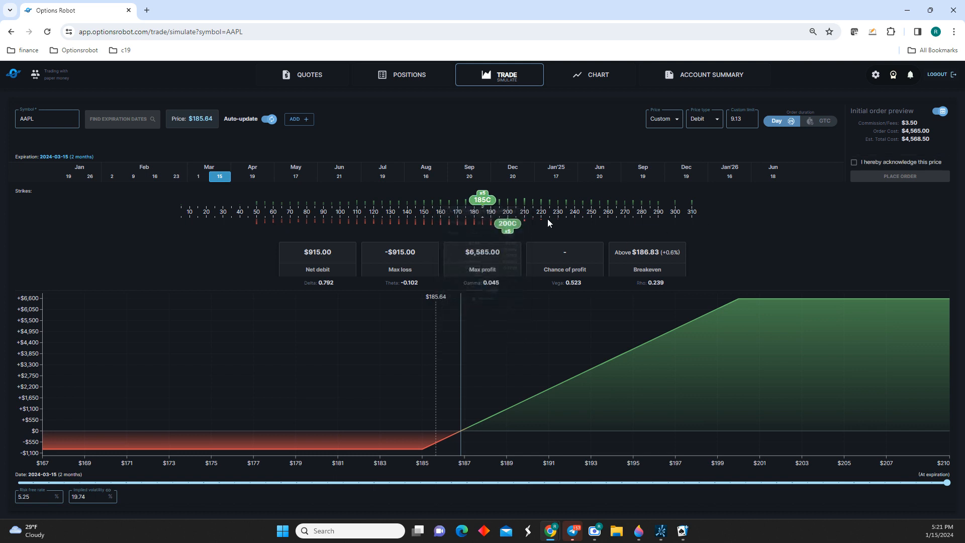
Check the short 200 call's details and move that leg to the 190 strike.
{"action": "left_click", "coordinate": [508, 224]}
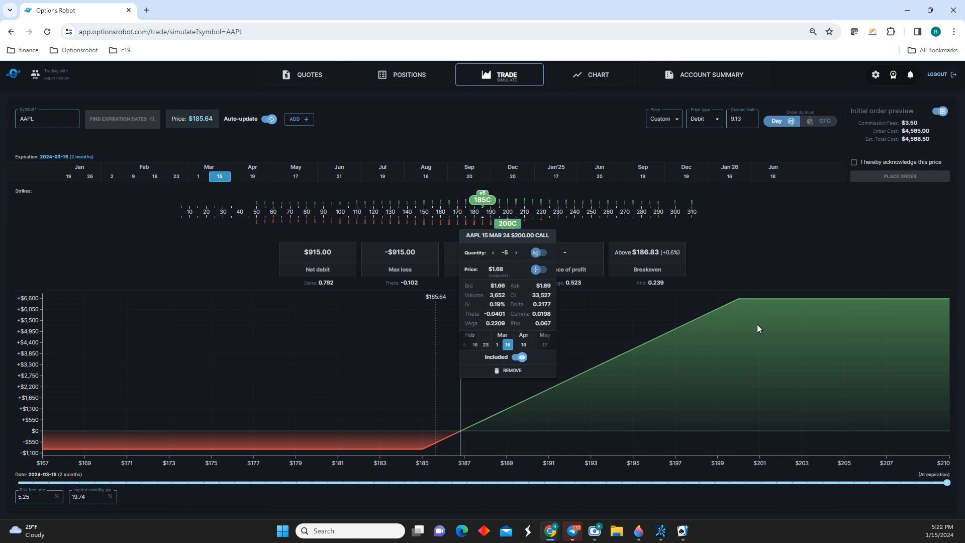
{"action": "left_click", "coordinate": [696, 223]}
{"action": "left_click_drag", "start_coordinate": [507, 229], "coordinate": [490, 227]}
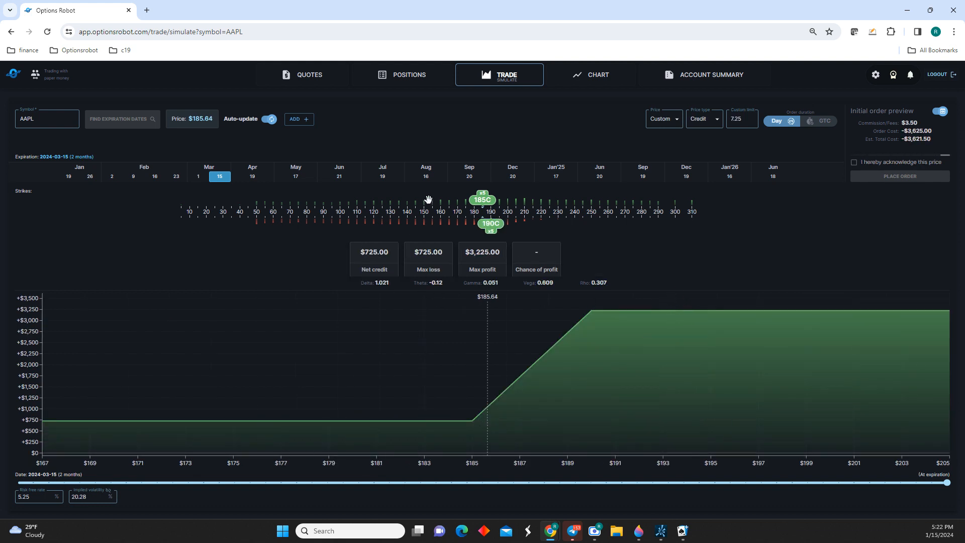
Switch the long 185 call's price from custom to midpoint.
{"action": "left_click", "coordinate": [481, 204]}
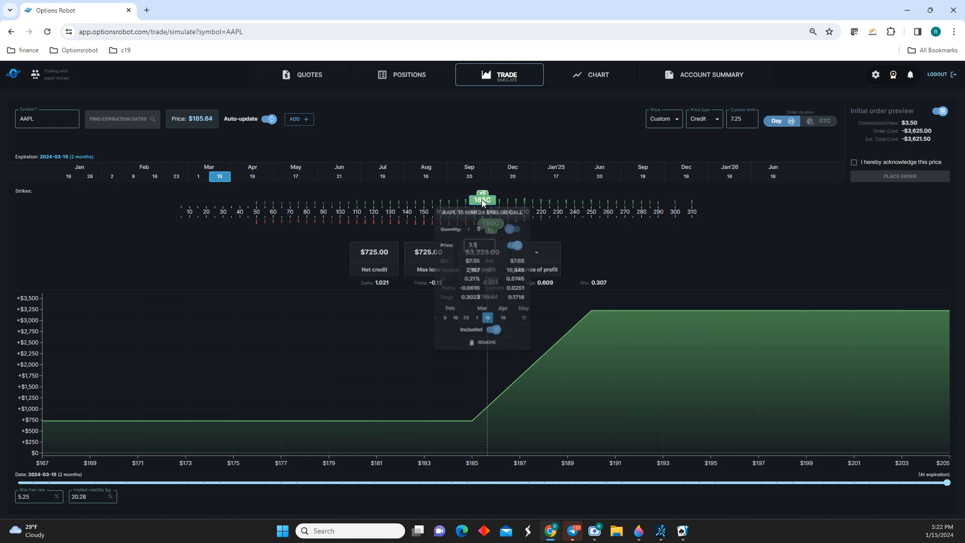
{"action": "left_click", "coordinate": [515, 247]}
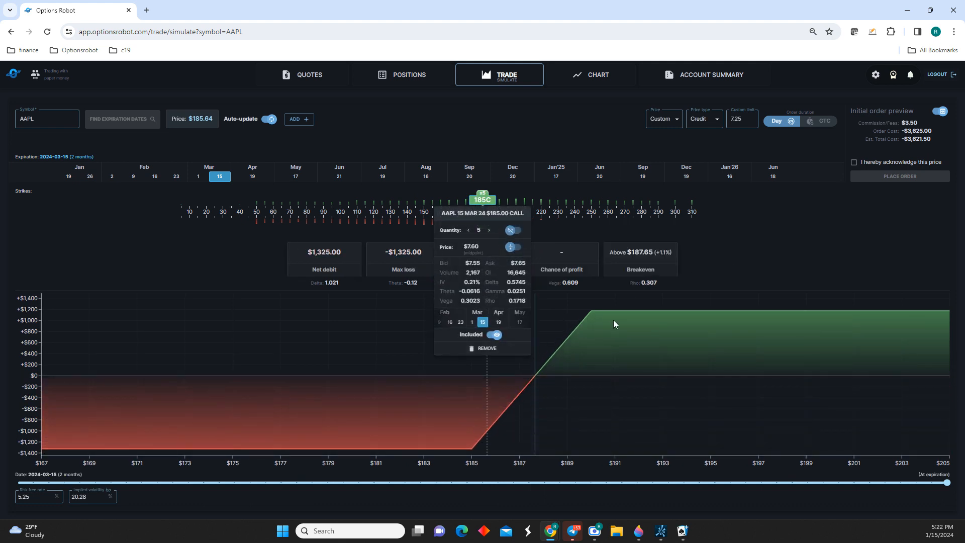
{"action": "left_click", "coordinate": [739, 250]}
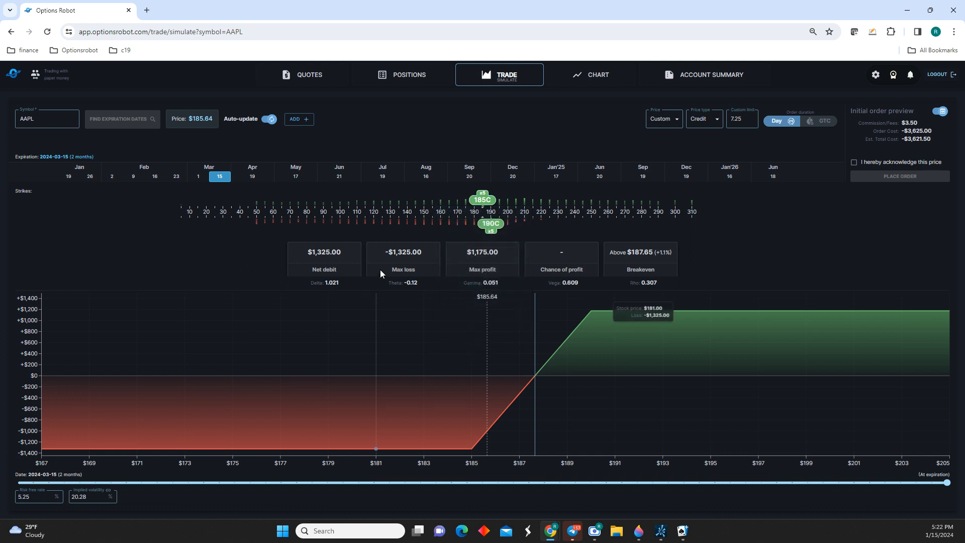
Acknowledge the price in the order preview and reload the trade simulation page.
{"action": "left_click", "coordinate": [854, 163]}
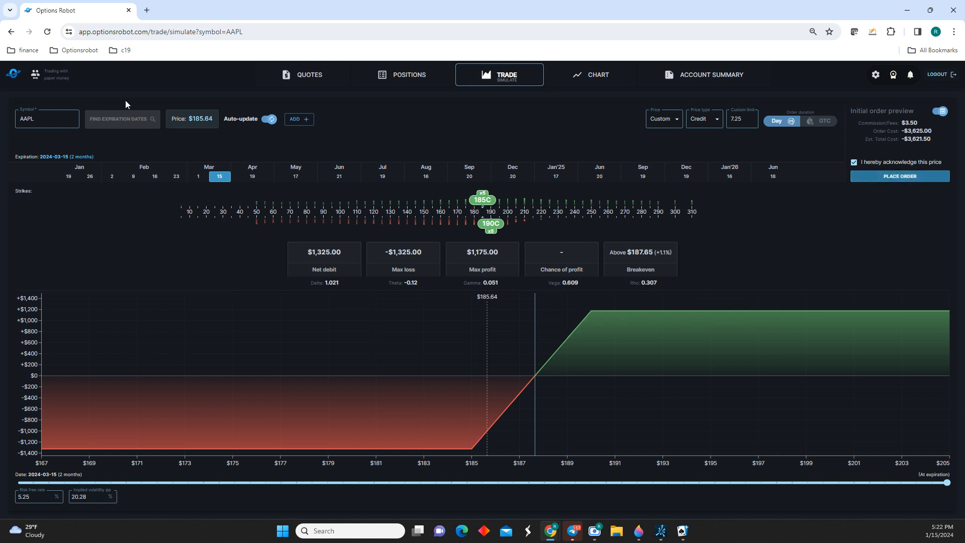
{"action": "left_click", "coordinate": [47, 32]}
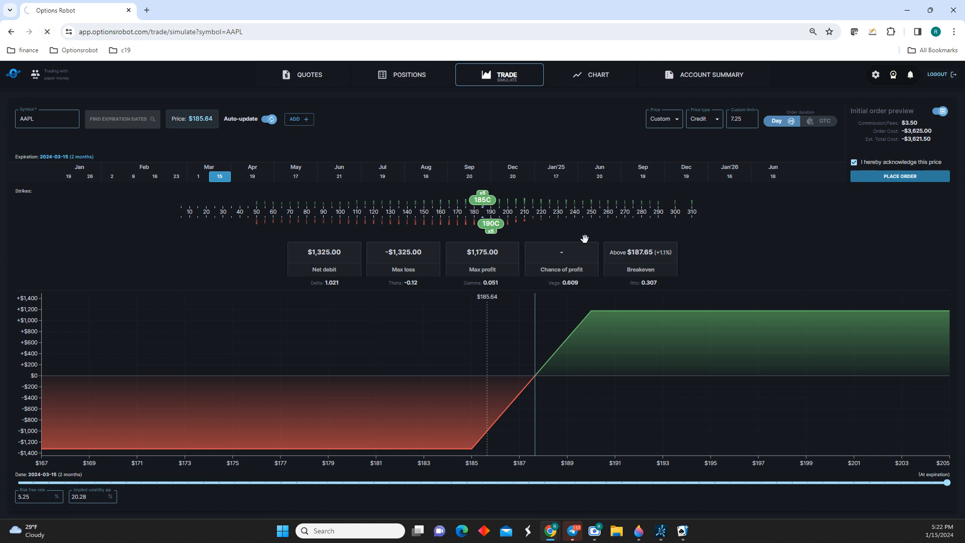